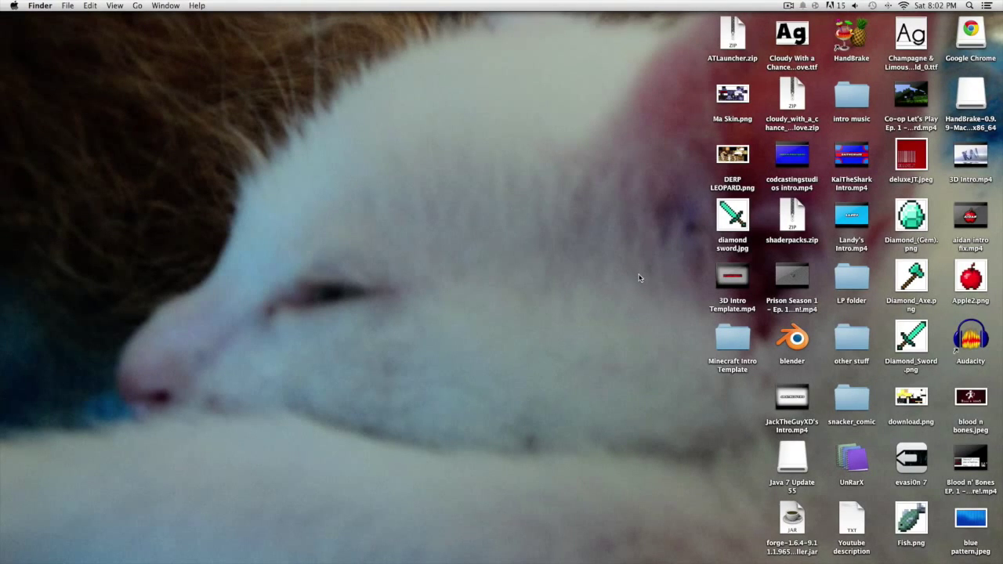
- Play the 3D Intro Template.mp4 preview video in an enlarged, repositioned window
double_click(733, 276)
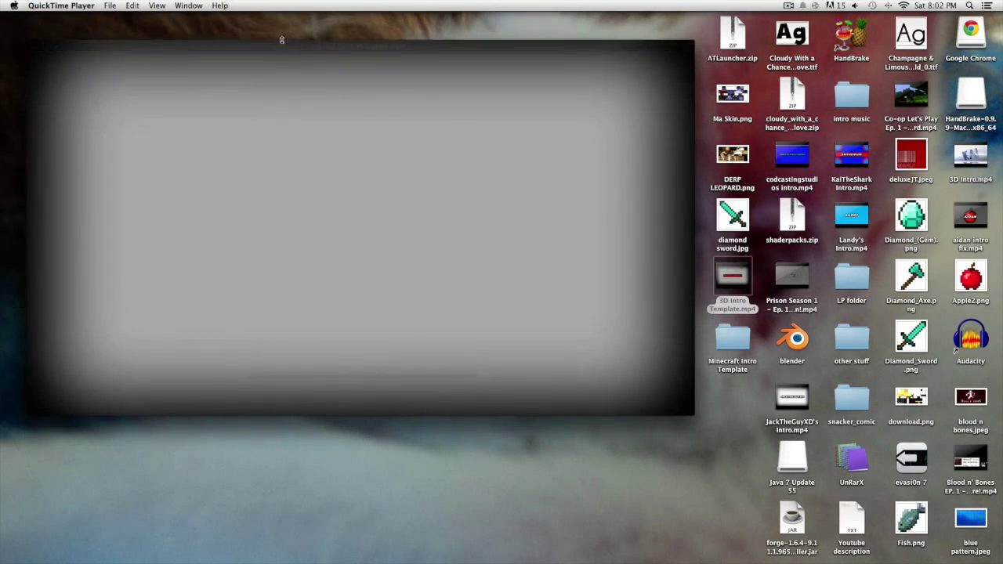
left_click_drag(284, 46, 392, 83)
left_click(164, 79)
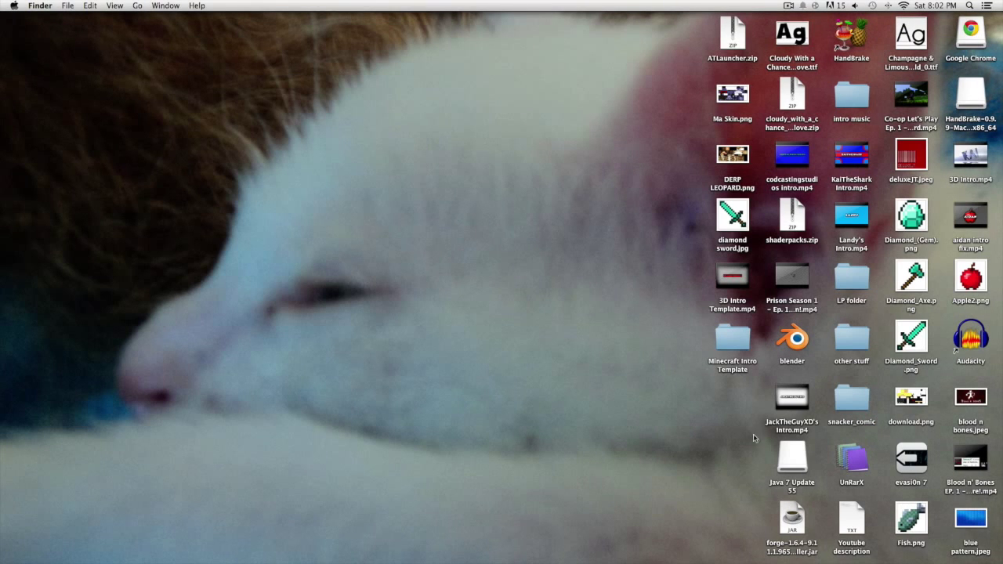
- Drag the Minecraft Intro Template folder out of the icon grid to mid-desktop
left_click_drag(363, 197, 577, 335)
left_click_drag(405, 215, 345, 278)
left_click_drag(730, 333, 495, 274)
left_click(560, 298)
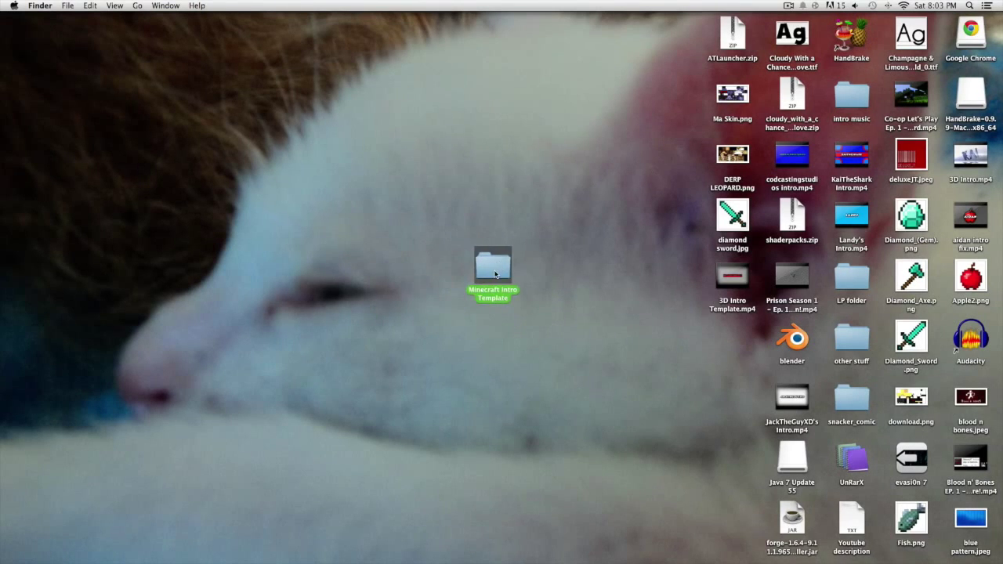
- Unzip minecrafter (2).zip in the Minecraft Intro Template folder and inspect its font files
double_click(495, 273)
left_click(407, 142)
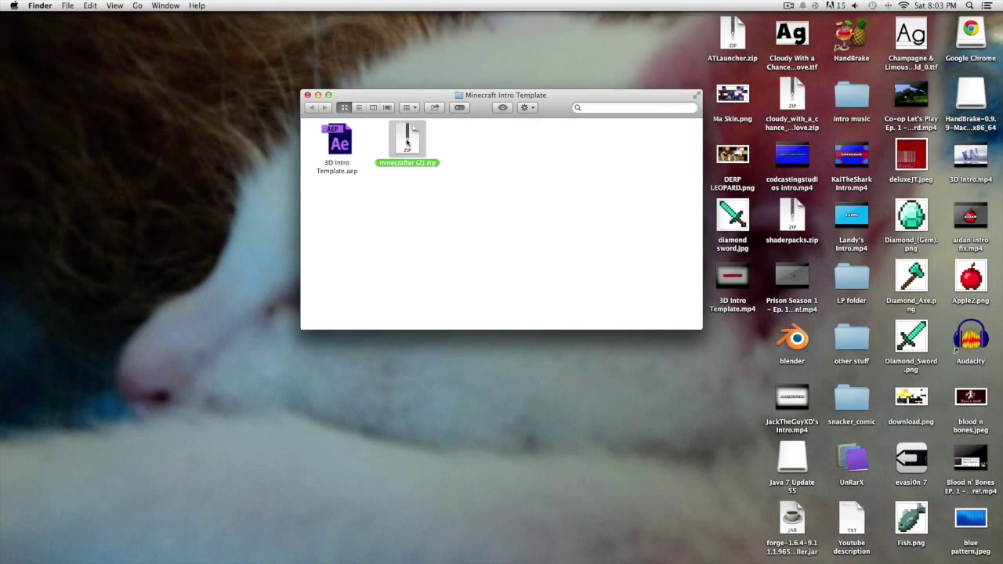
double_click(407, 142)
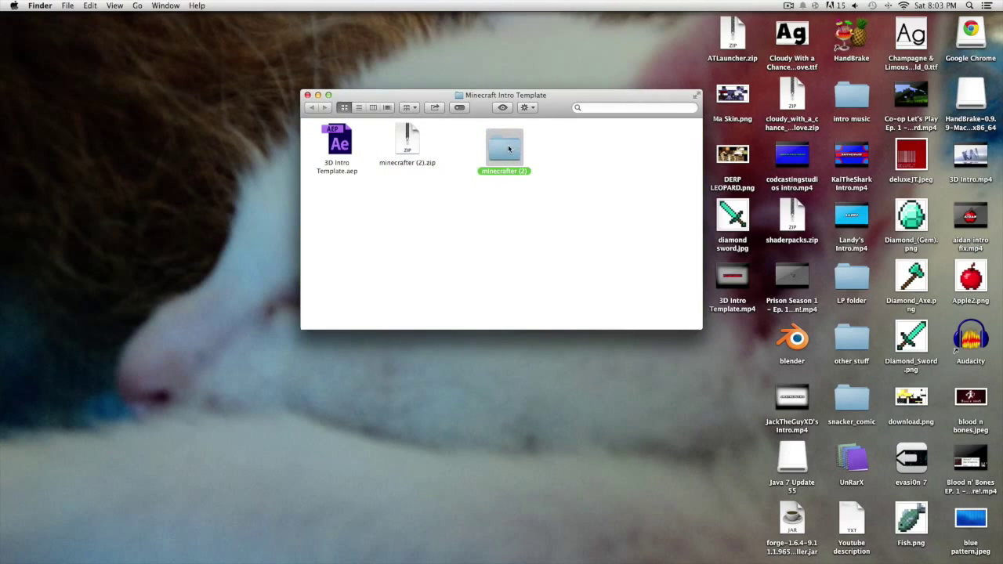
key("super+o")
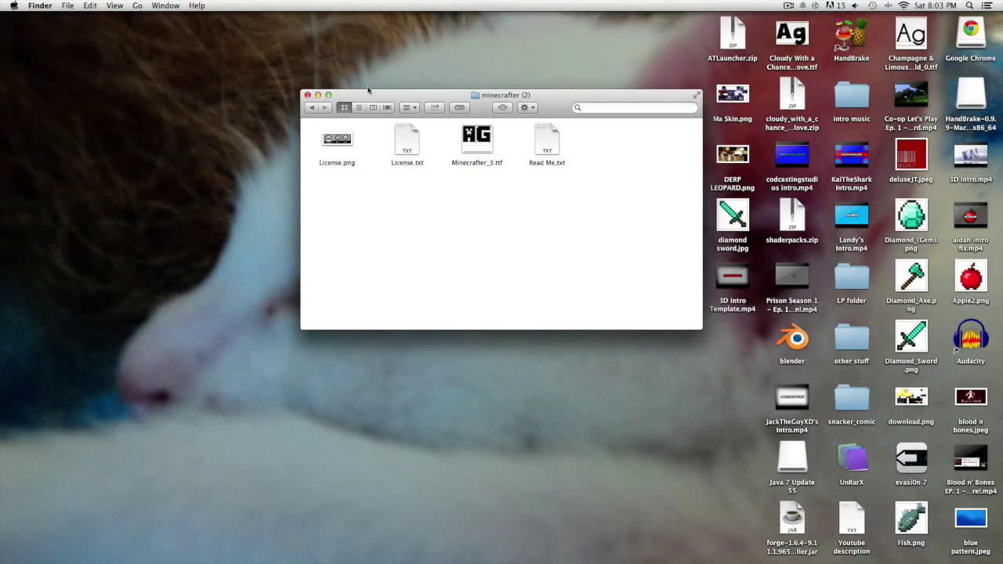
left_click(311, 107)
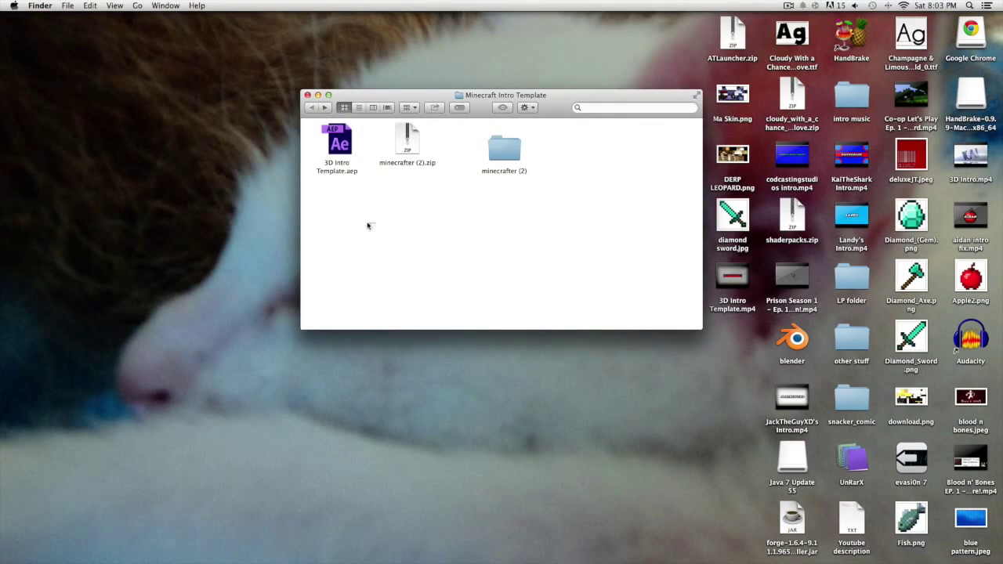
- Open 3D Intro Template.aep in After Effects
key("Right")
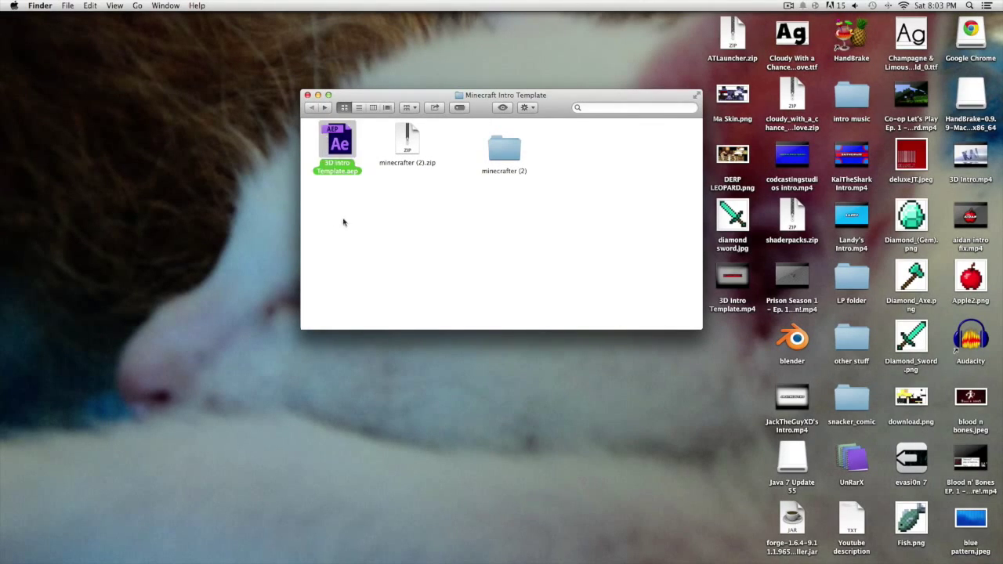
left_click(344, 222)
key("Right")
key("super+o")
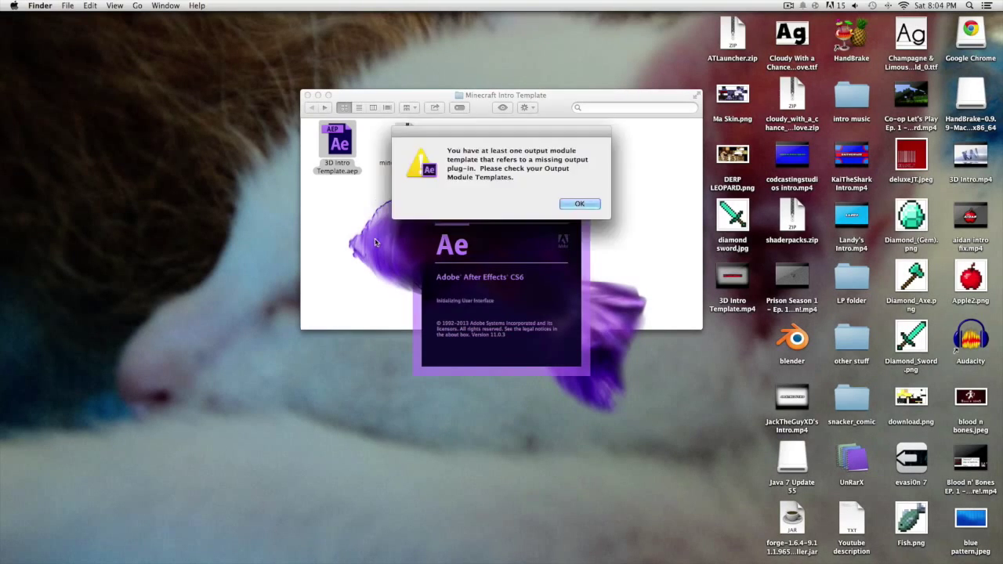
- Dismiss the missing output plug-in warning and scrub to where the NAMEHERE title looks sharp
left_click(577, 204)
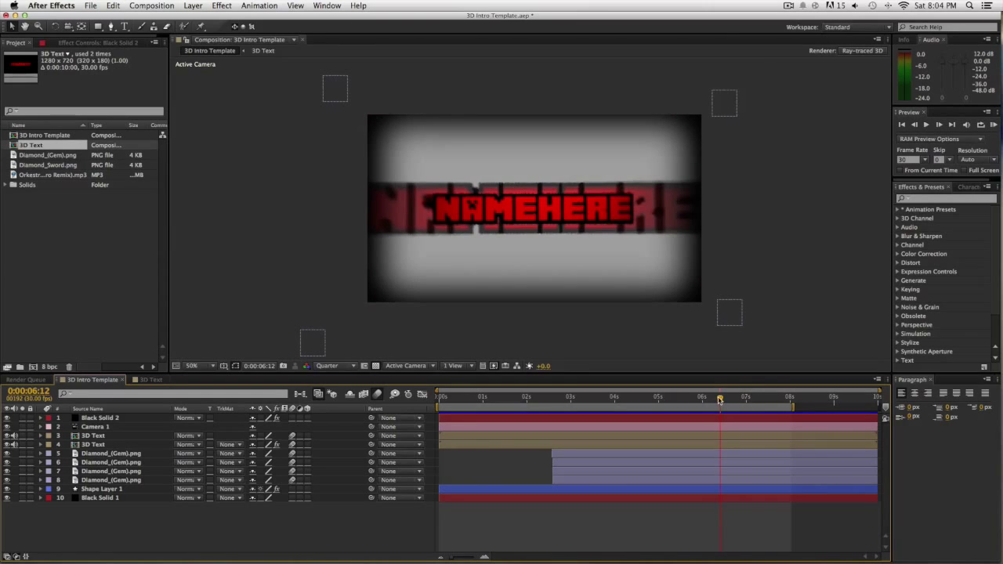
left_click_drag(689, 400, 525, 401)
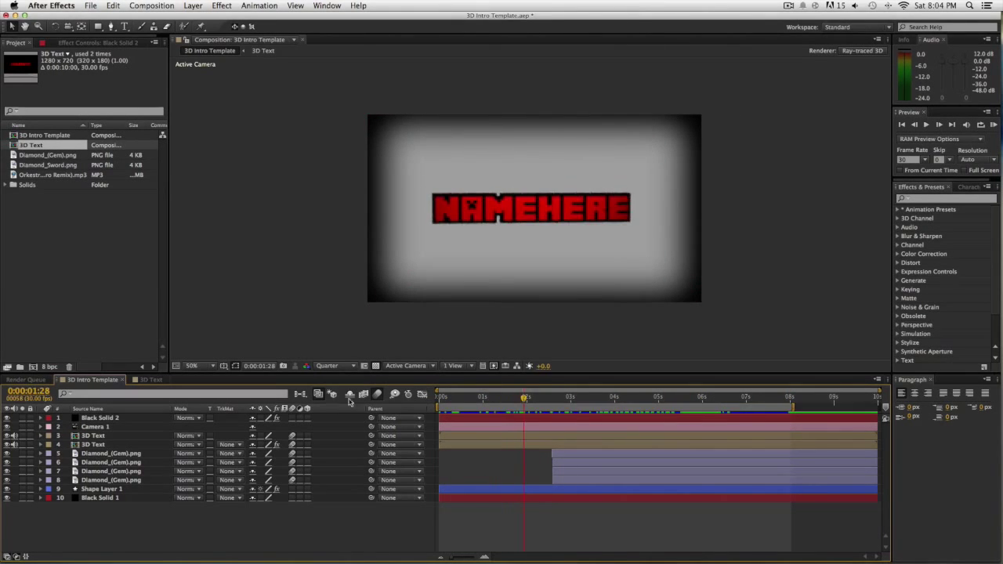
- Open the 3D Text composition and select the namehere text layer
left_click(151, 380)
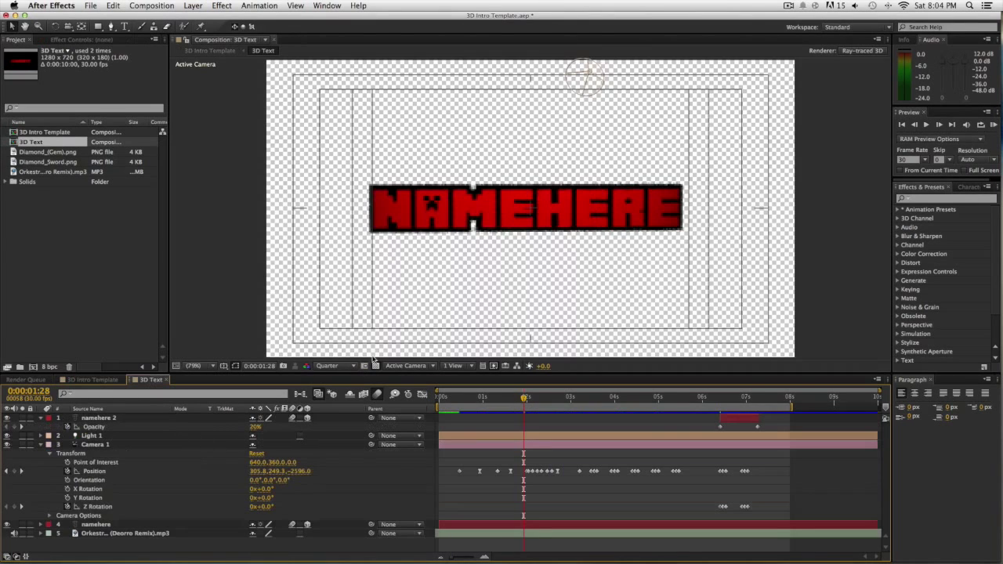
left_click(302, 191)
left_click(110, 419)
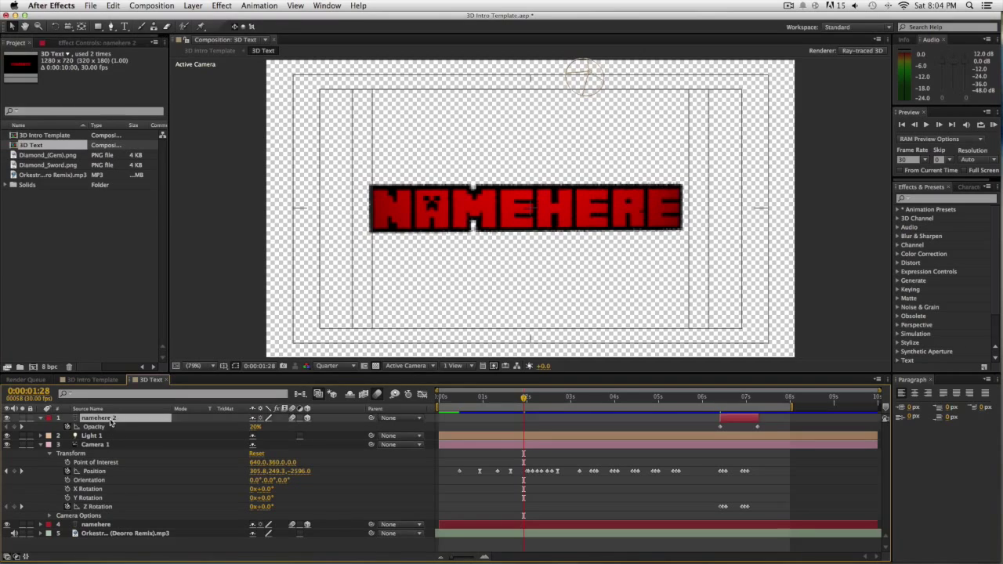
left_click(100, 524)
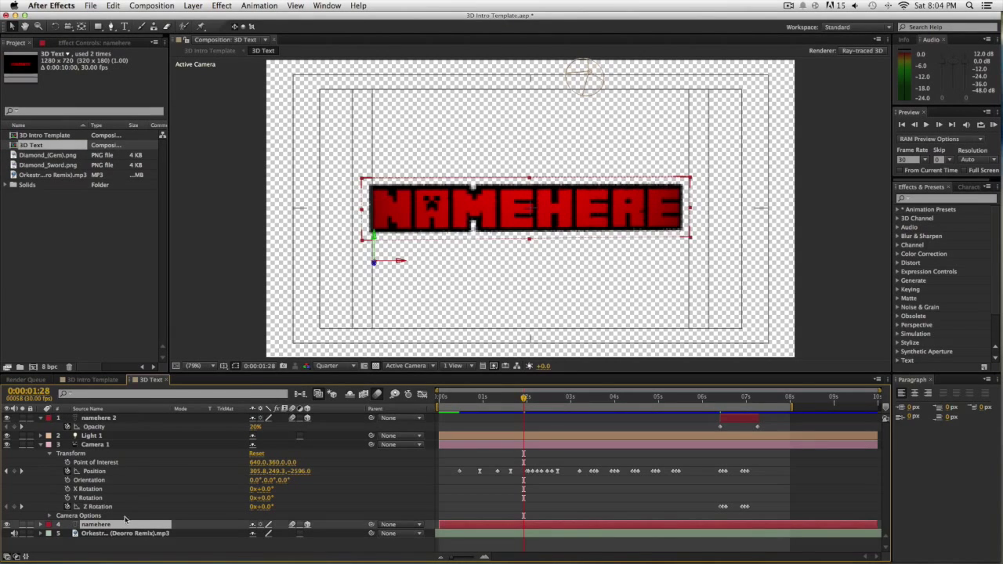
- Replace NAMEHERE with the user's name and drag the text to the frame centre
double_click(486, 208)
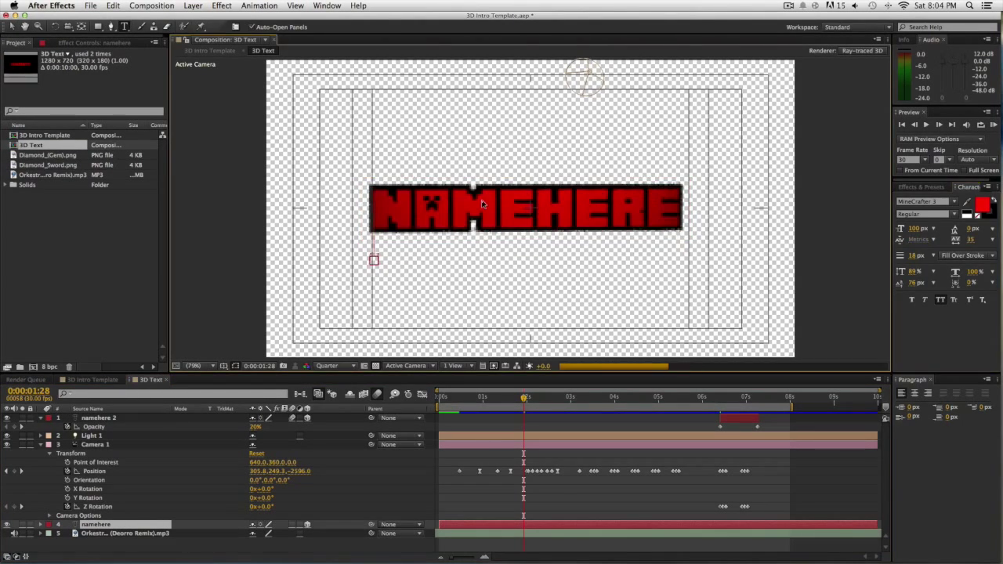
key("BackSpace")
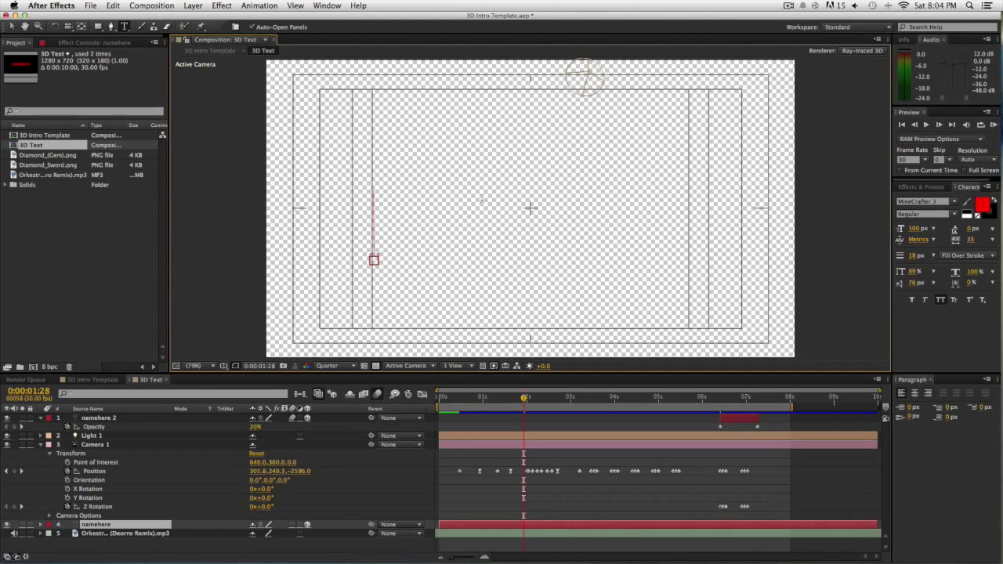
type("STEVE")
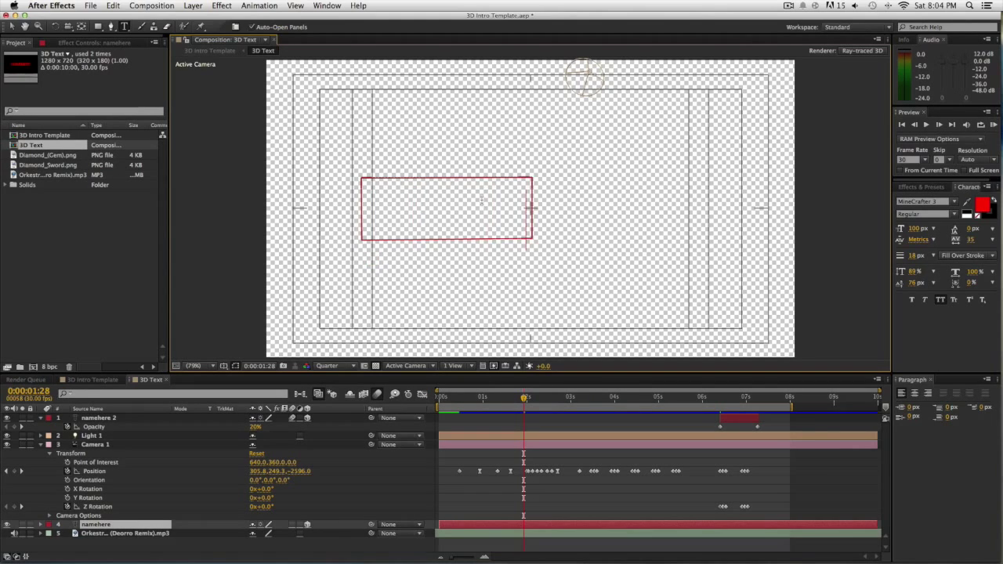
key("BackSpace")
key("BackSpace")
key("BackSpace")
key("BackSpace")
key("BackSpace")
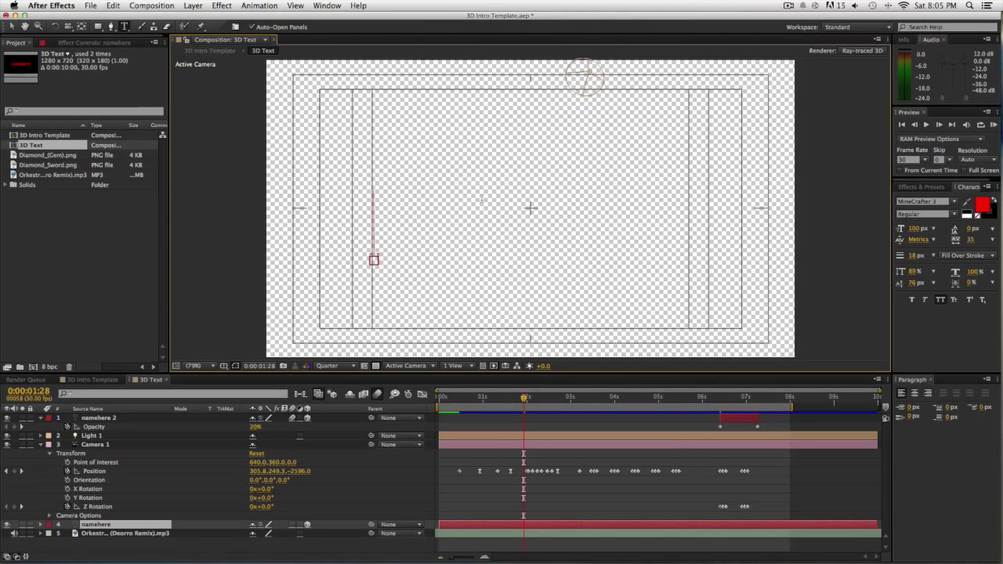
type("KAIDON")
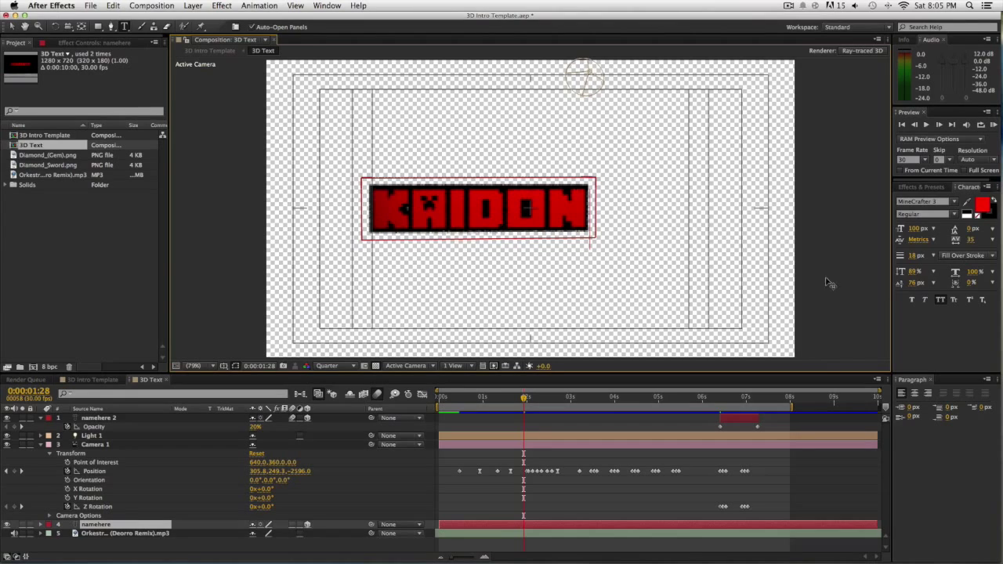
left_click(915, 395)
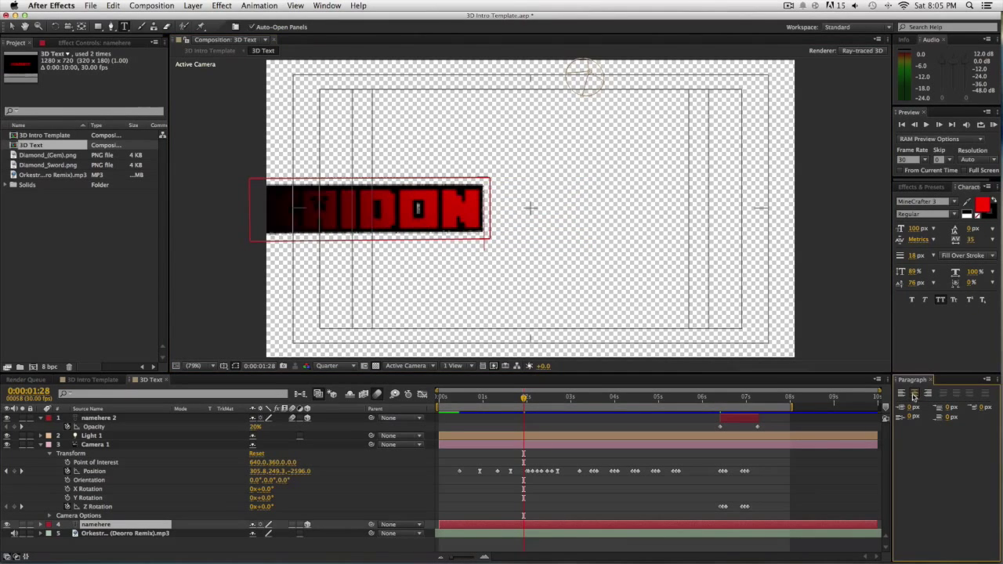
left_click(901, 394)
left_click(11, 26)
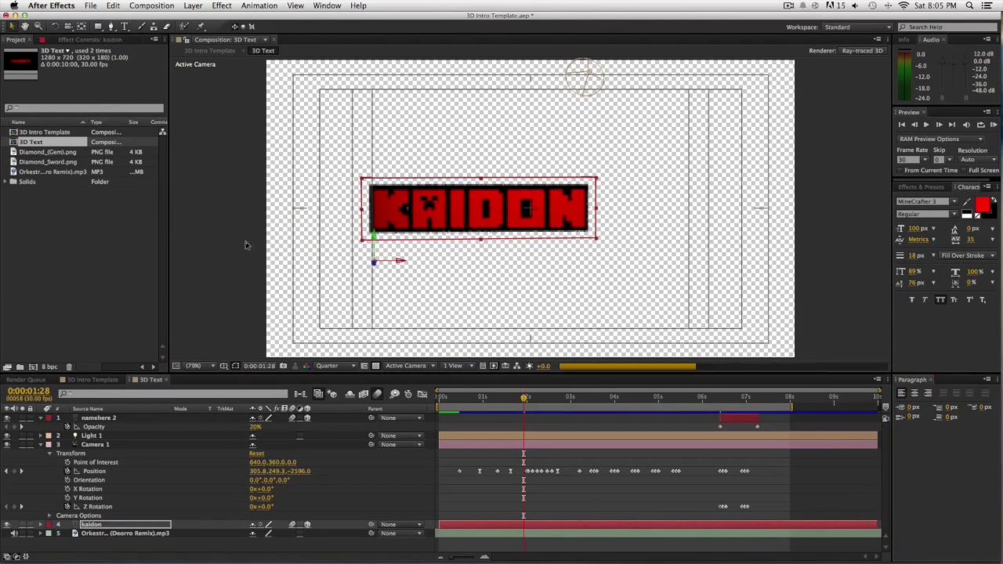
left_click_drag(482, 217, 525, 214)
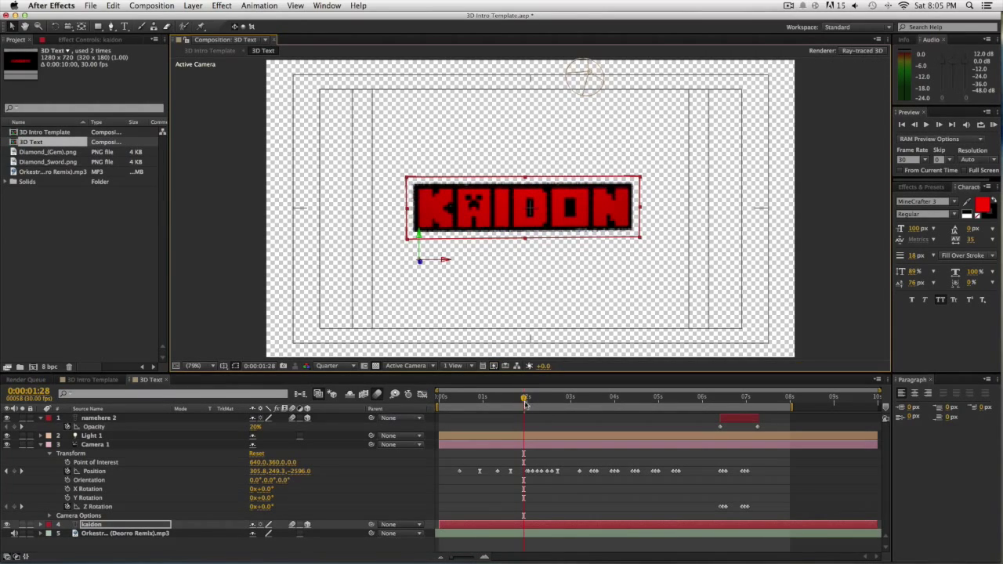
- Scrub the timeline forward to 0:00:06:12, where the namehere 2 layer appears
left_click_drag(524, 399, 721, 402)
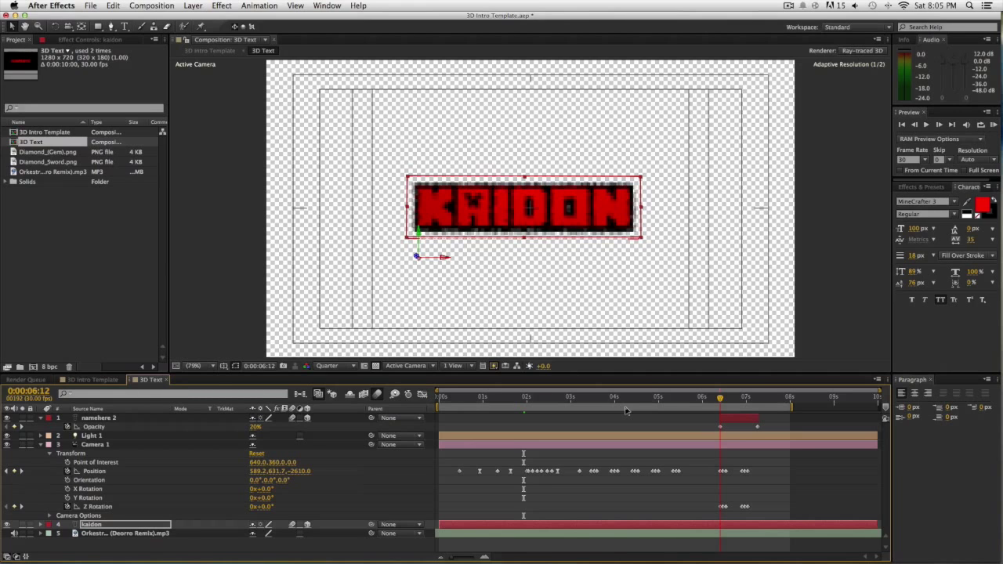
- At 0:00:06:12, change the namehere 2 duplicate layer's text to the user's name
left_click(721, 399)
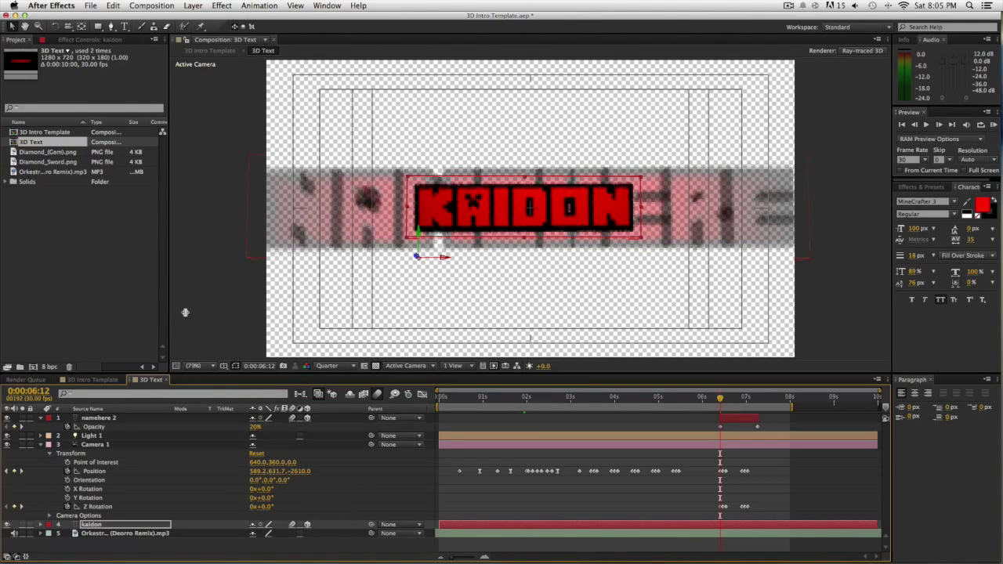
left_click(90, 419)
key("super+t")
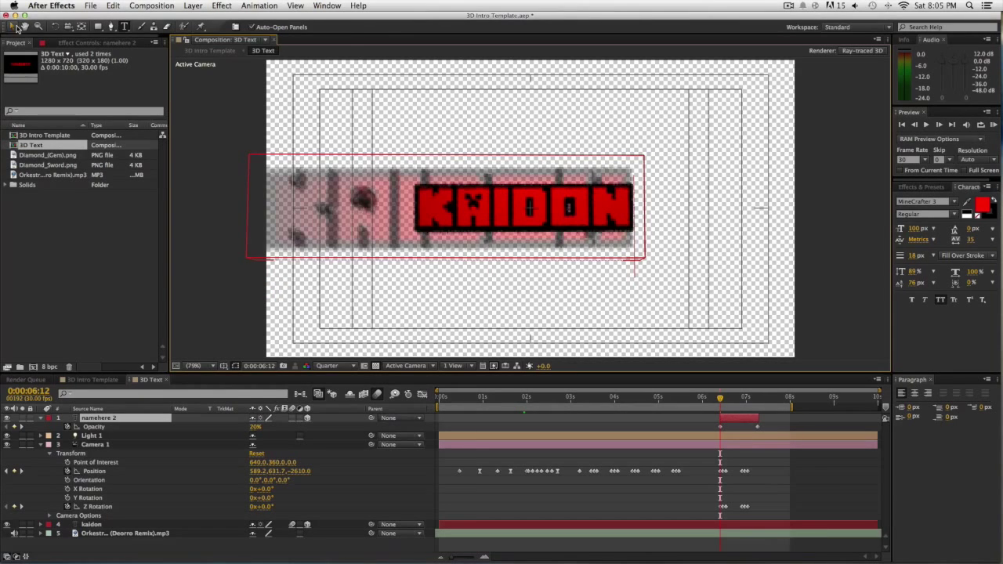
left_click(15, 27)
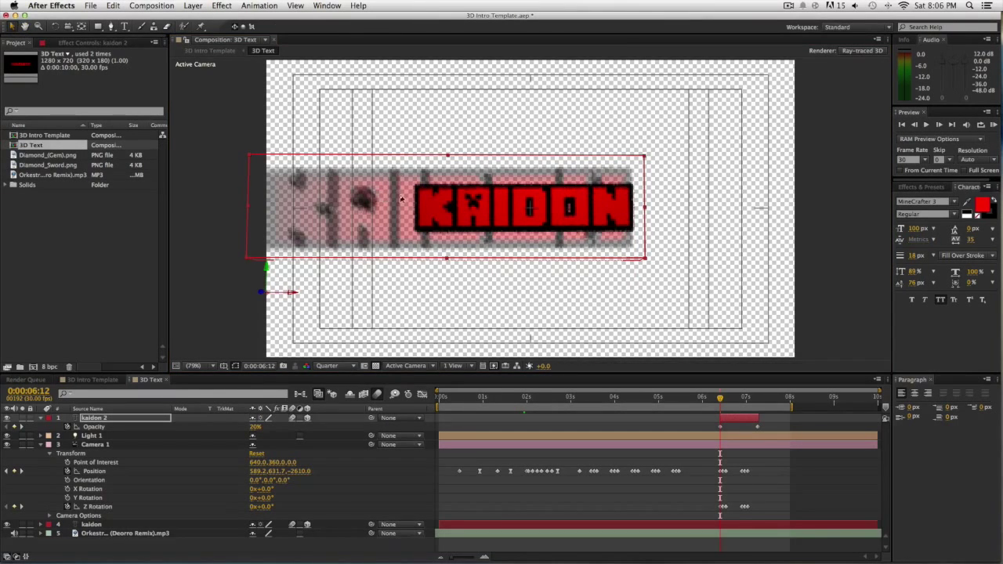
- Drag and arrow-nudge the duplicate text behind the red title, then return near the comp start
left_click_drag(379, 197, 460, 195)
key("shift+Left")
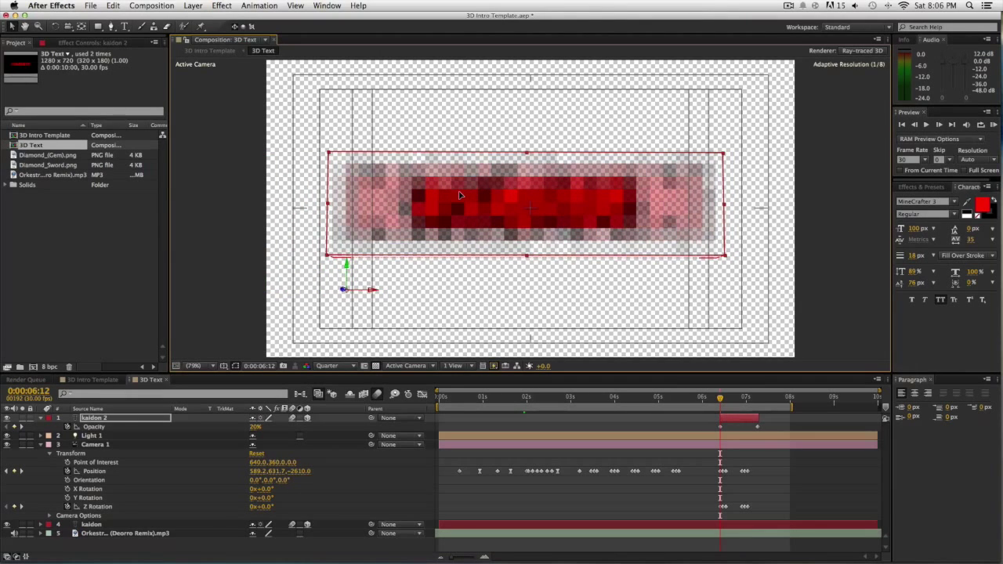
key("Right")
key("Right")
key("Right")
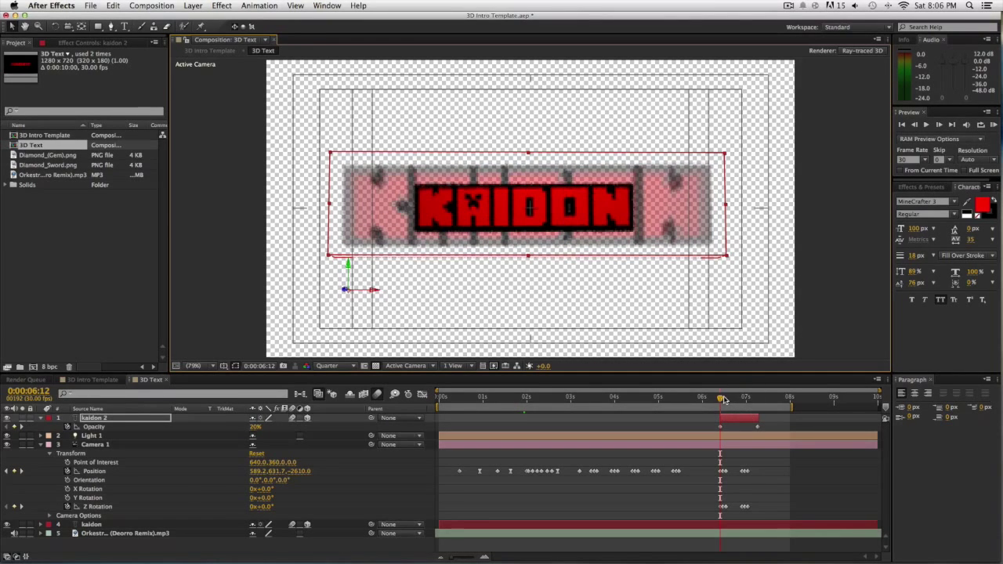
left_click_drag(719, 399, 452, 398)
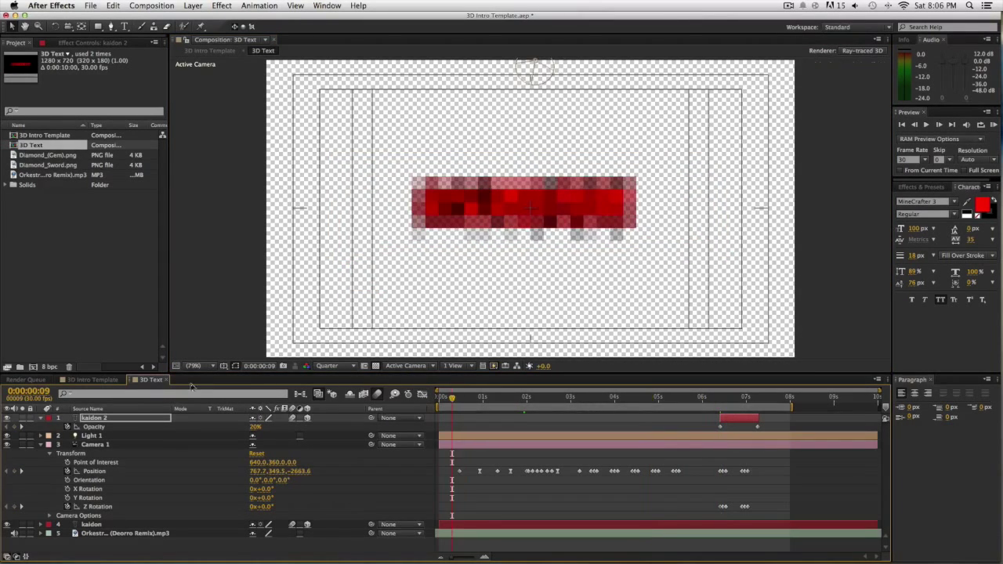
- Preview the intro up to about five seconds and check the 3D Text comp layers
left_click(88, 380)
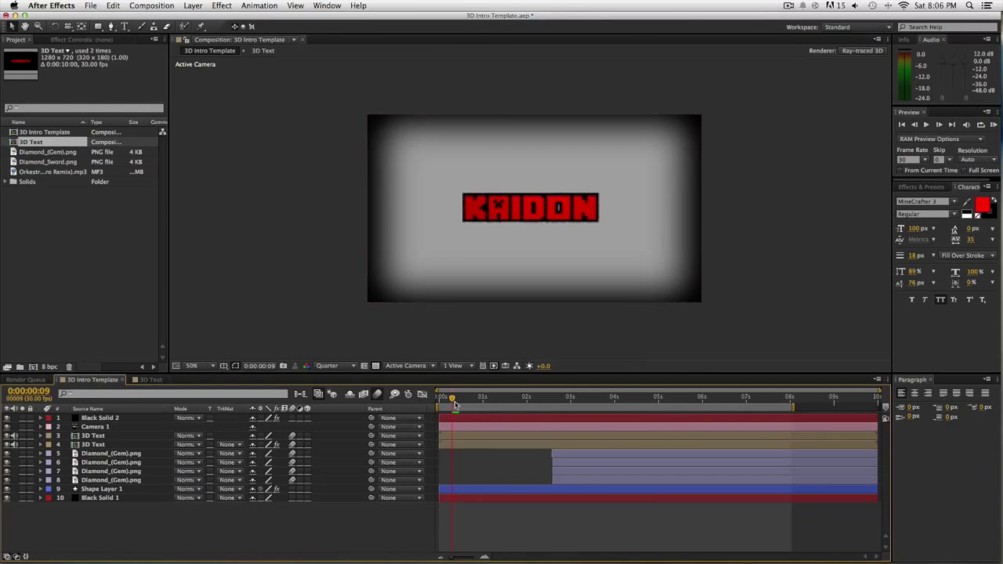
left_click_drag(452, 398, 429, 395)
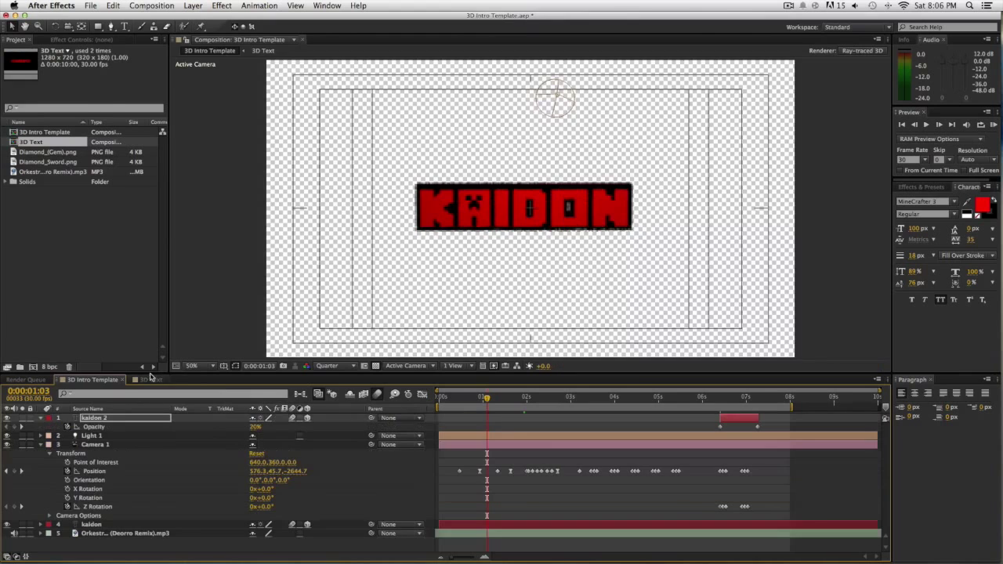
left_click(150, 379)
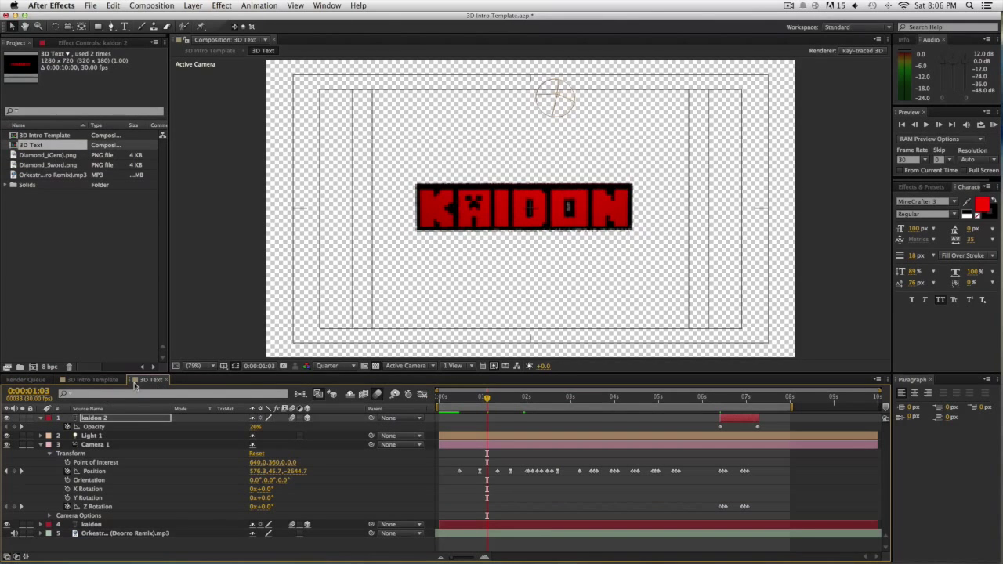
left_click(108, 534)
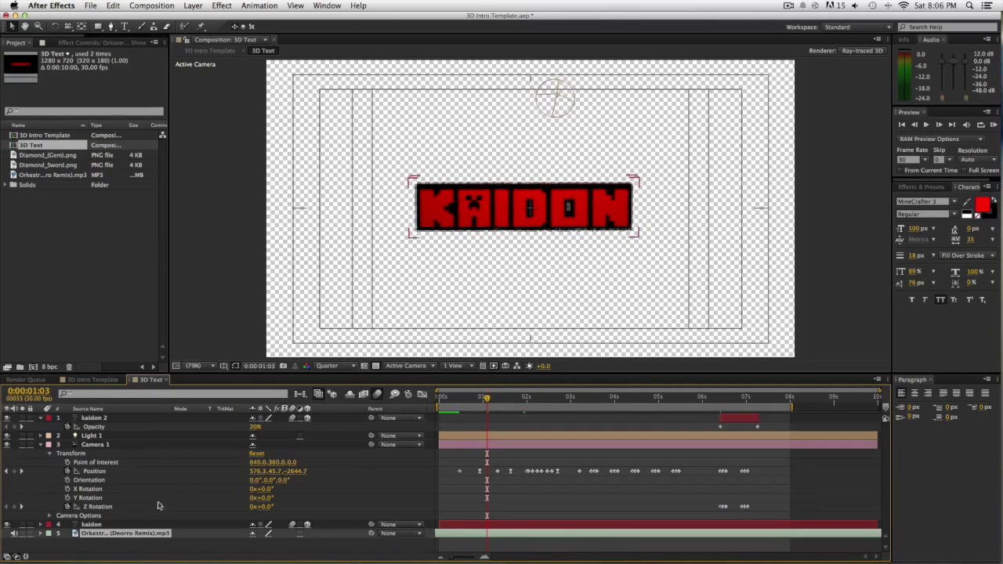
left_click(127, 552)
- Select the 3D Intro Template composition in the Project panel and open the Composition menu
left_click(92, 379)
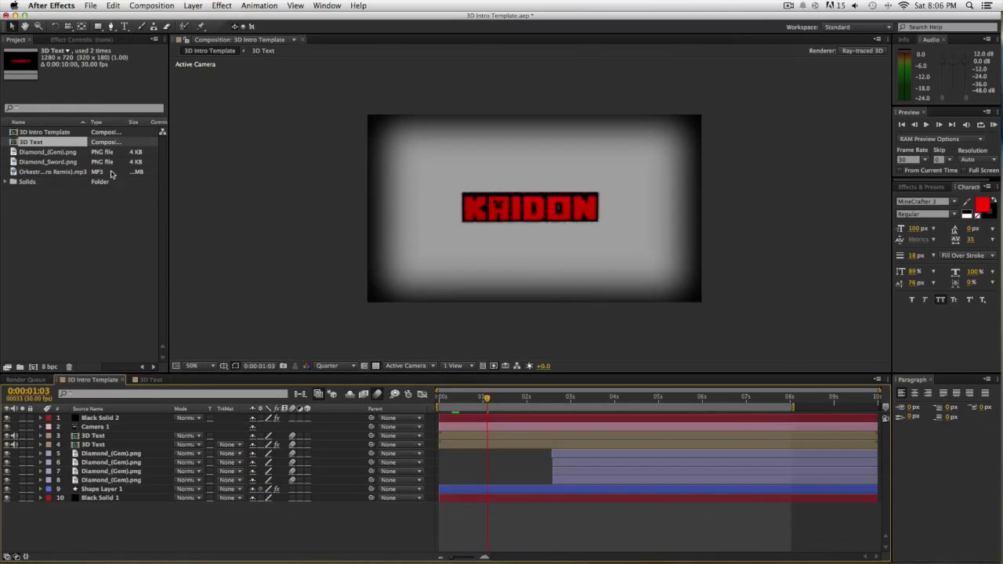
left_click(54, 232)
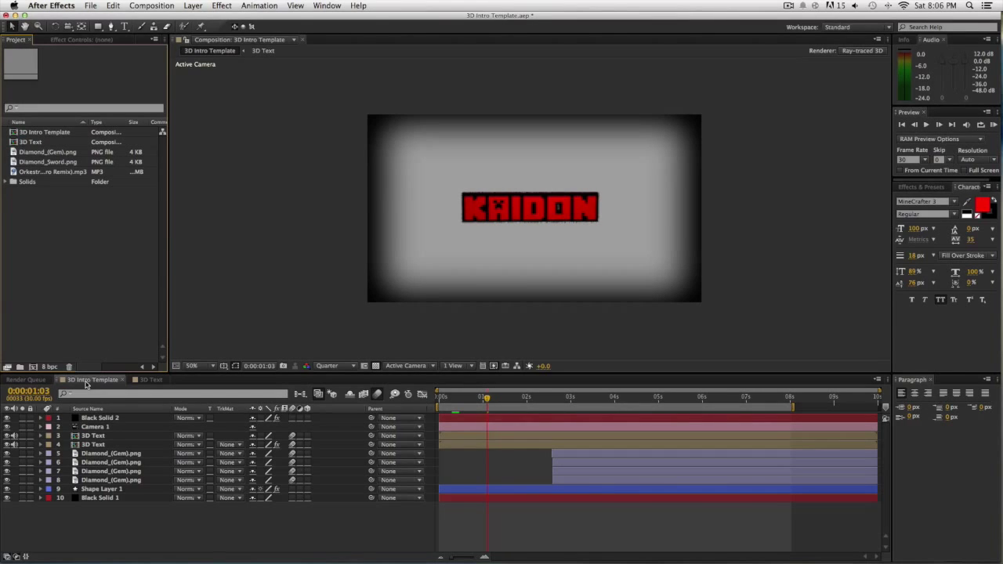
left_click(45, 133)
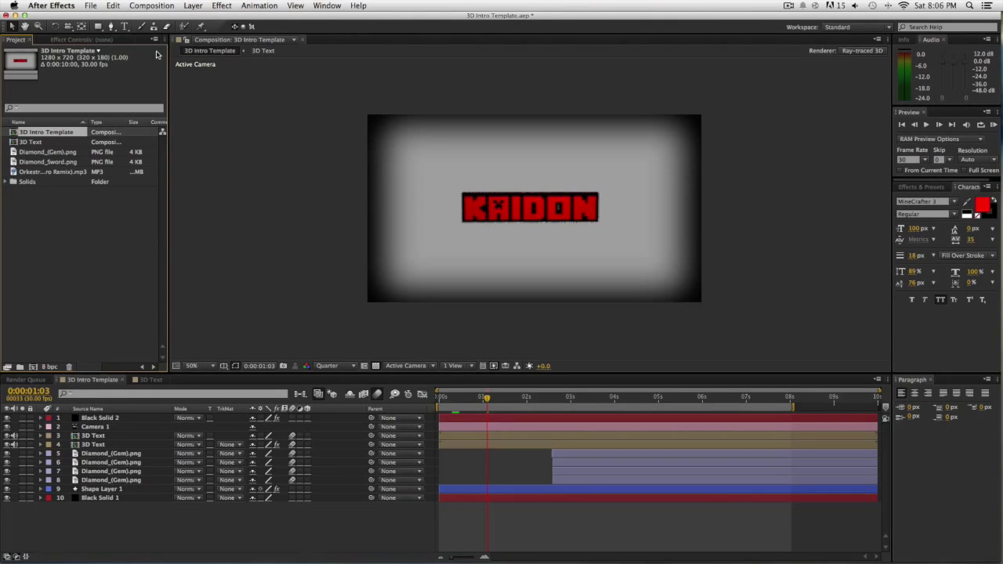
left_click(148, 6)
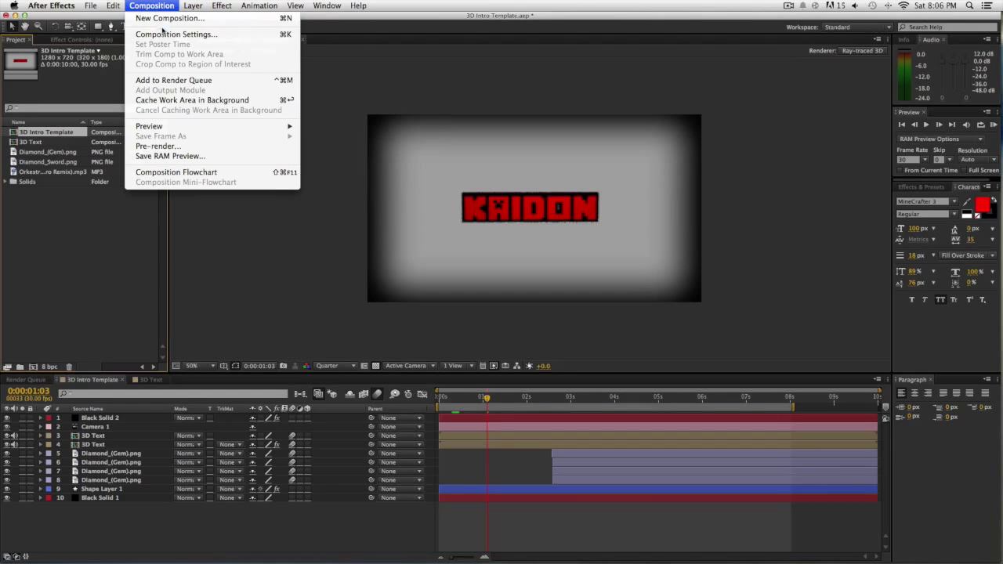
- Add the 3D Intro Template to the render queue with H.264 output and audio enabled
left_click(197, 80)
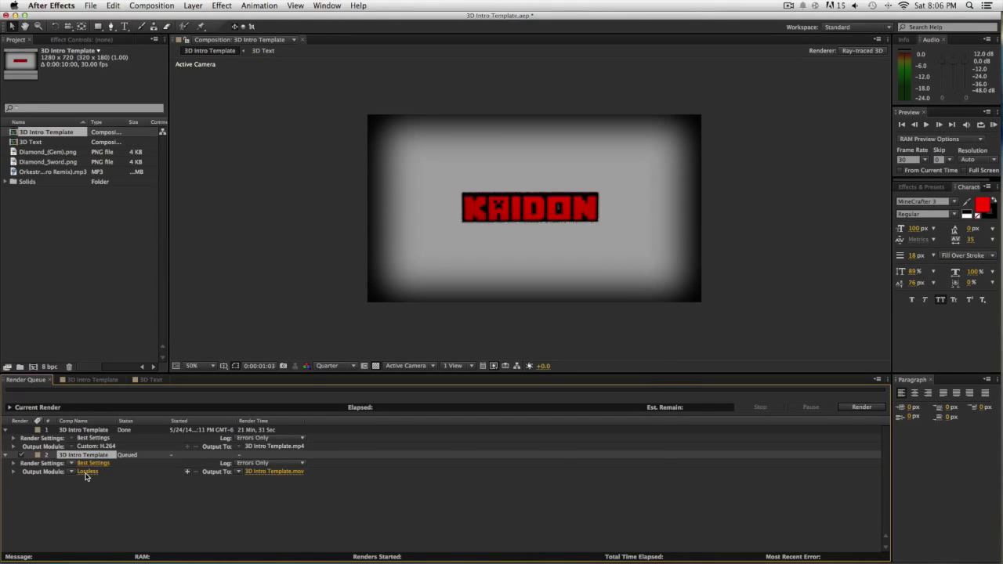
left_click(86, 473)
left_click(366, 396)
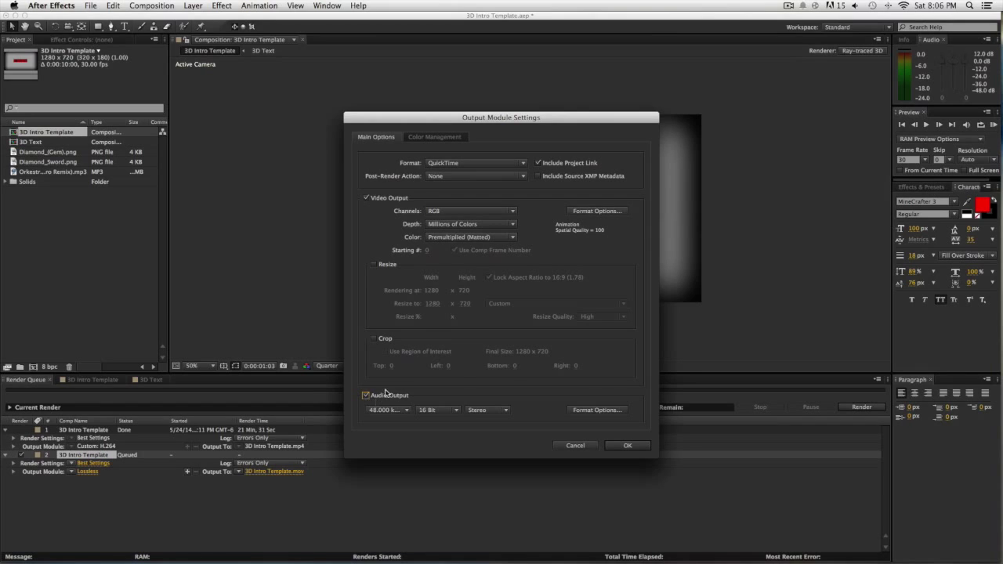
left_click(449, 164)
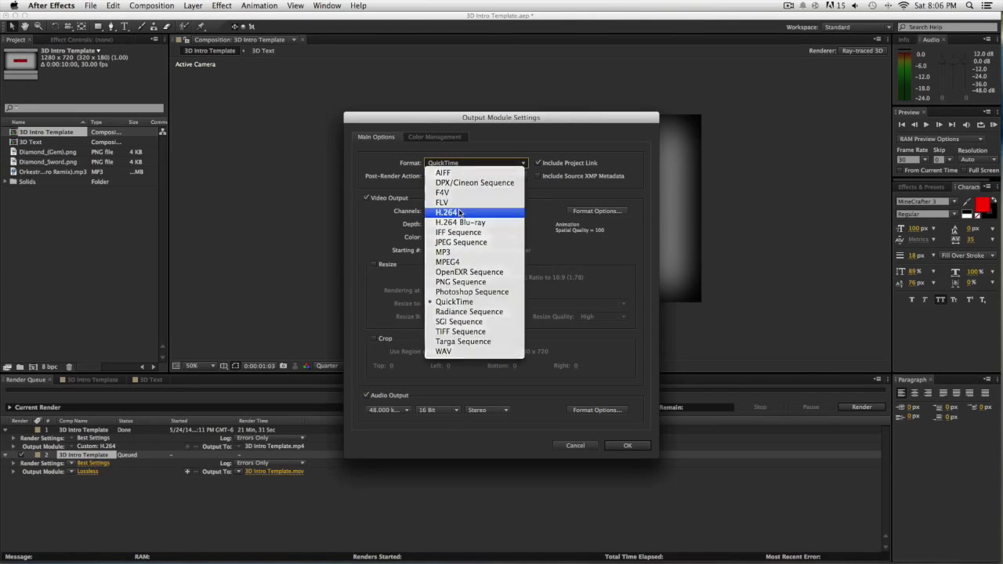
key("Escape")
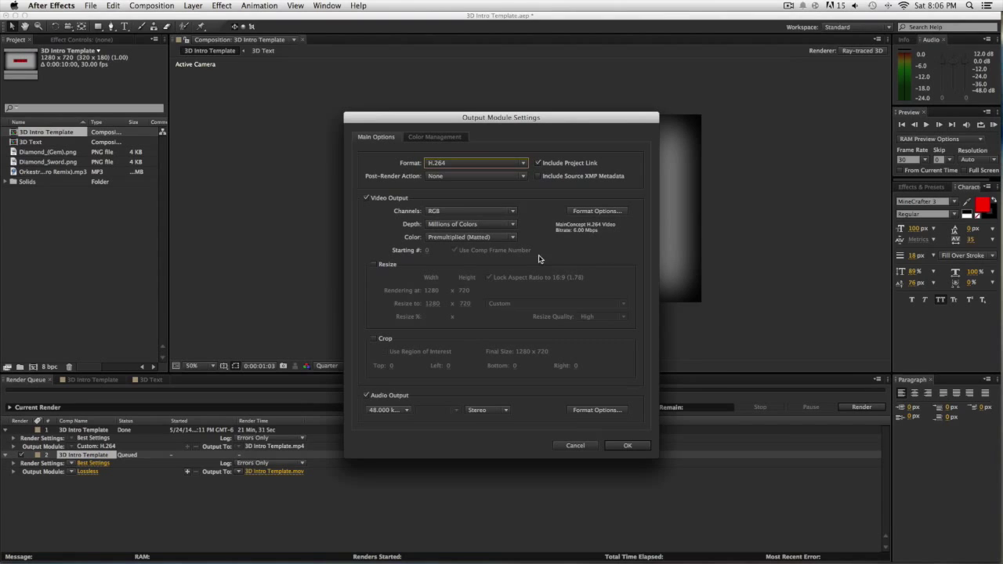
left_click(627, 445)
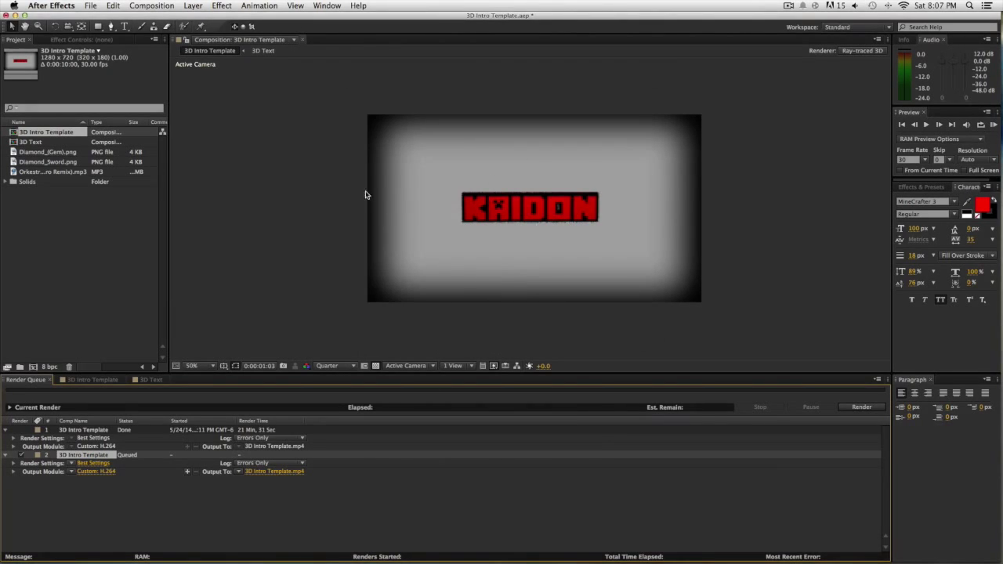
- Set the render output file name to Intro.mp4, then close the project
key("BackSpace")
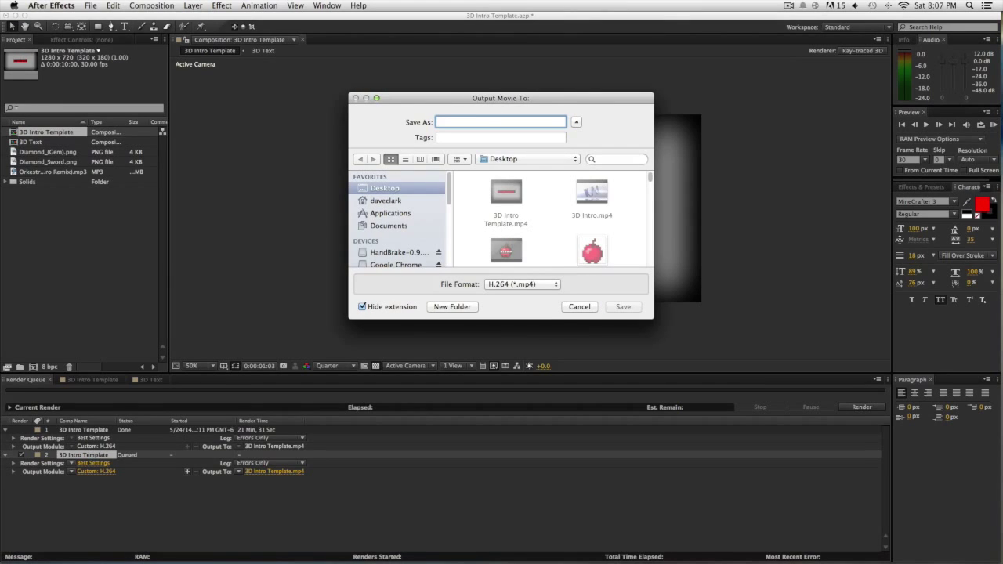
type("3D I")
key("BackSpace")
key("BackSpace")
key("BackSpace")
type("Intro")
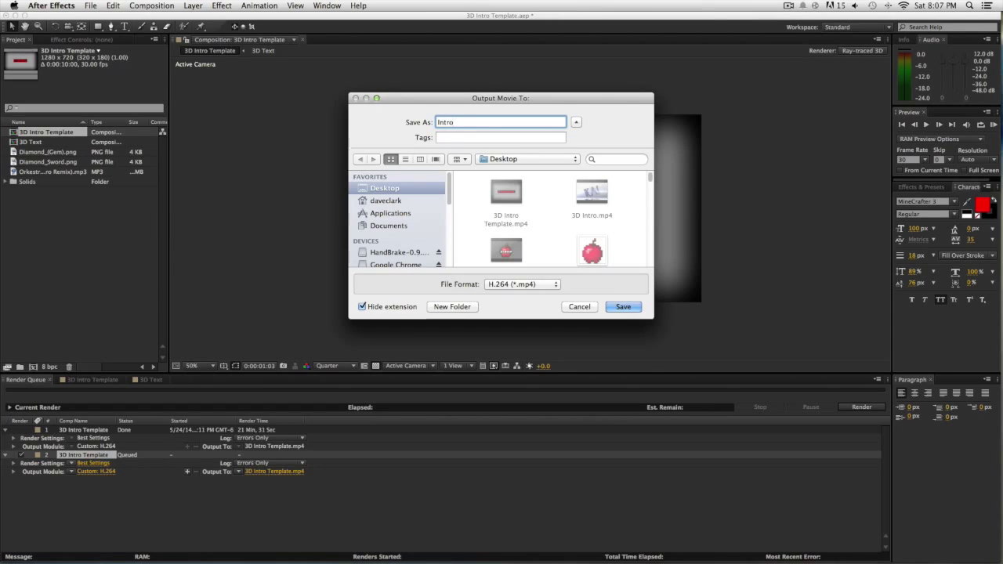
left_click(618, 307)
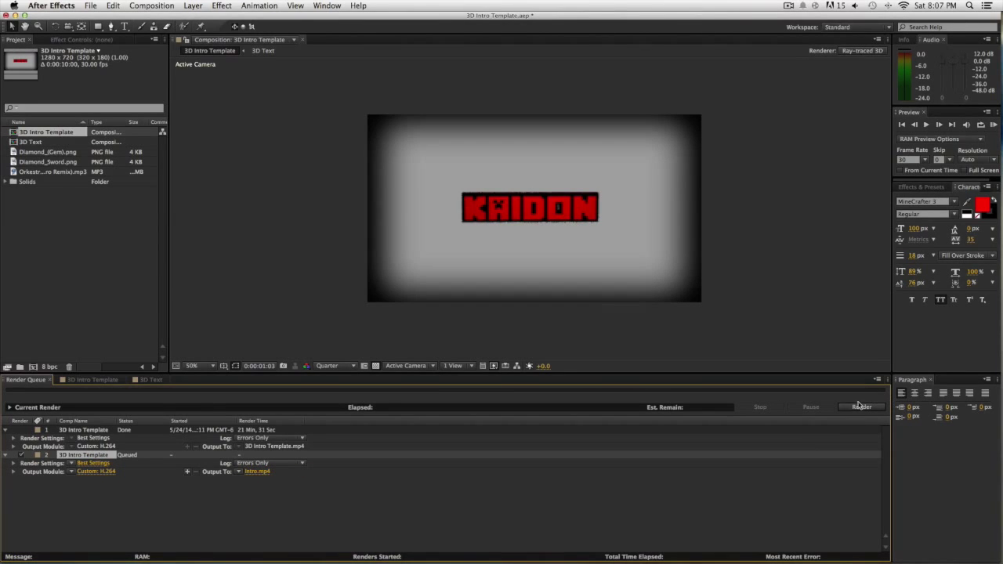
left_click(5, 15)
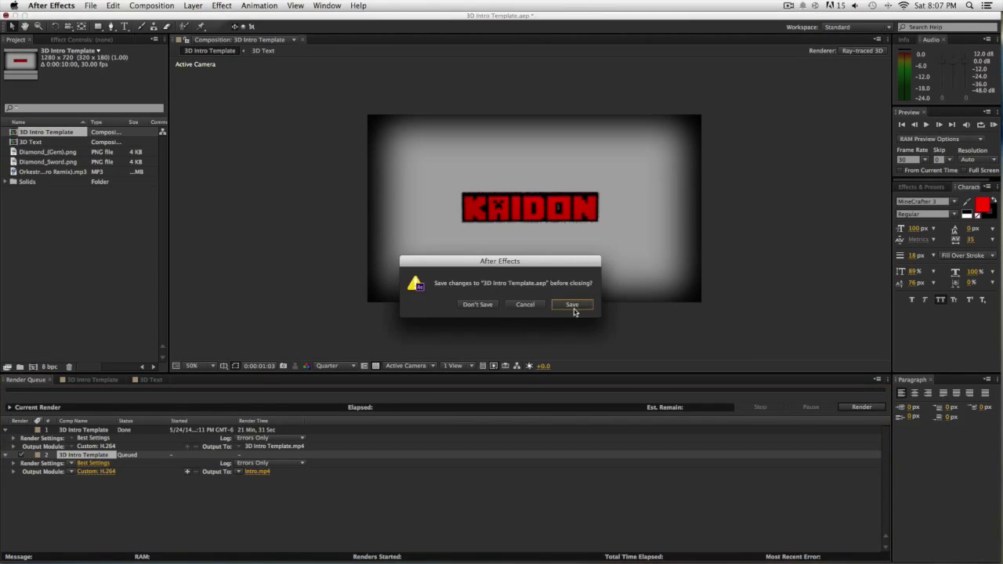
- Close the Minecraft Intro Template folder window and Clean Up the desktop to regrid the folder
left_click(479, 305)
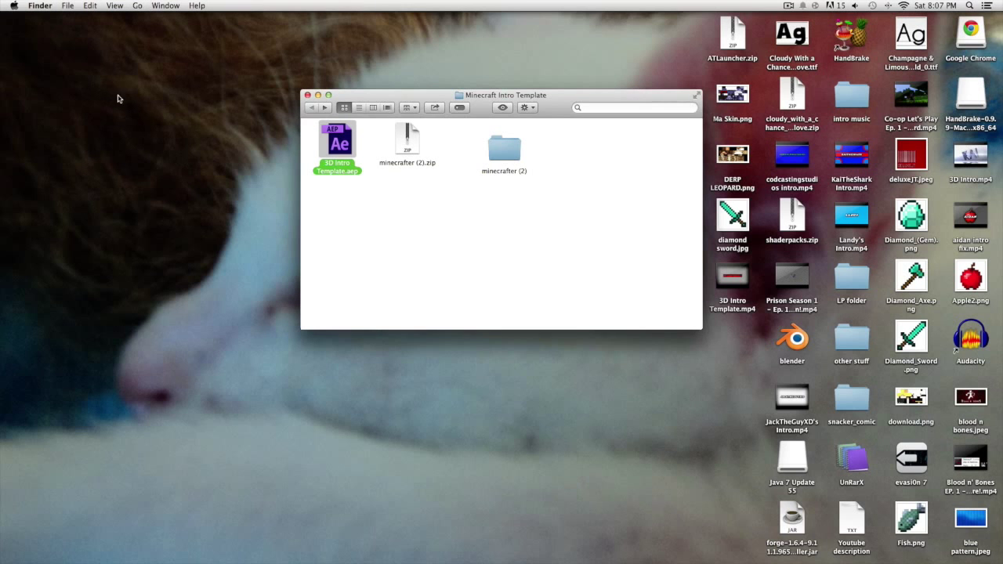
left_click(364, 215)
left_click(308, 94)
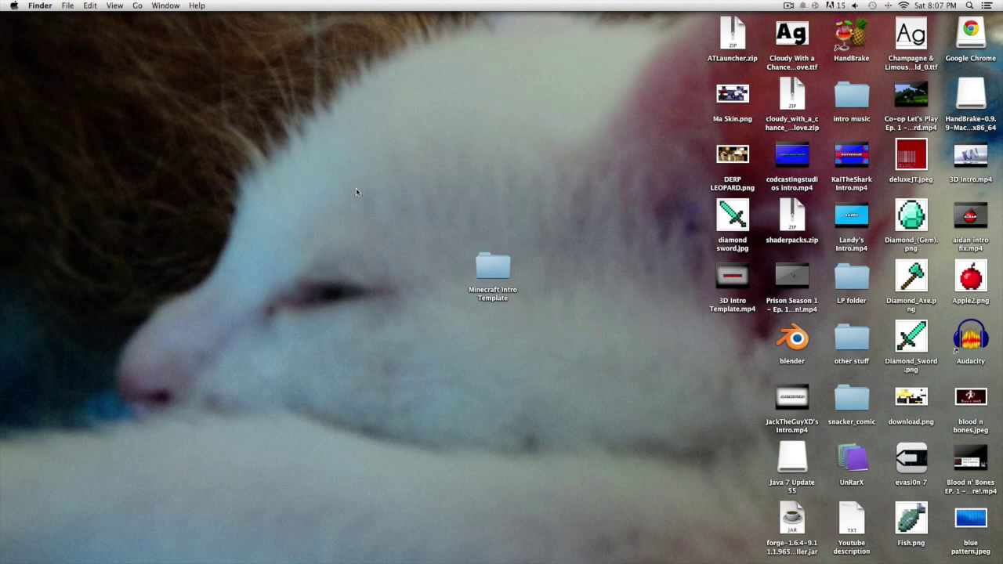
left_click_drag(502, 291, 741, 359)
right_click(382, 249)
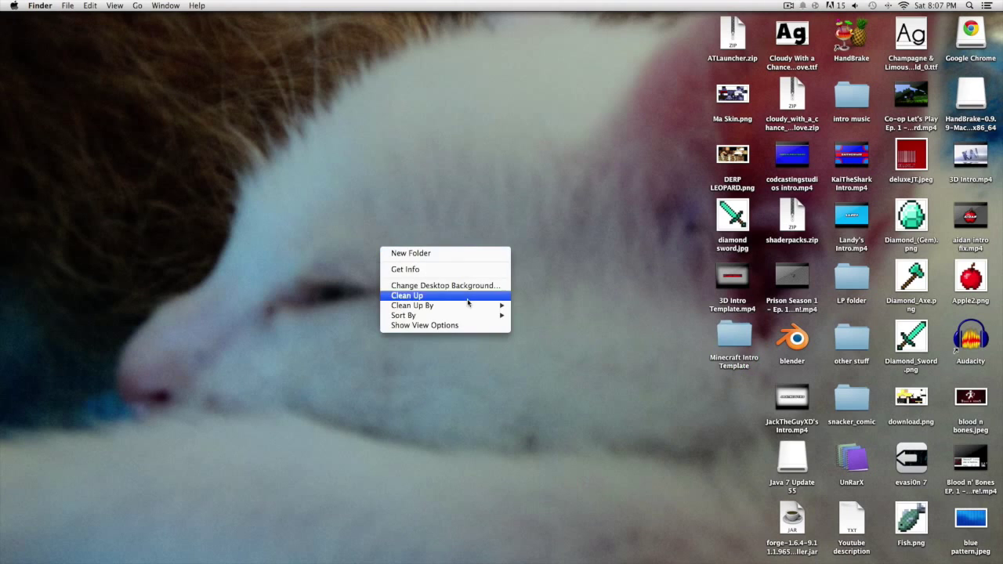
left_click(443, 299)
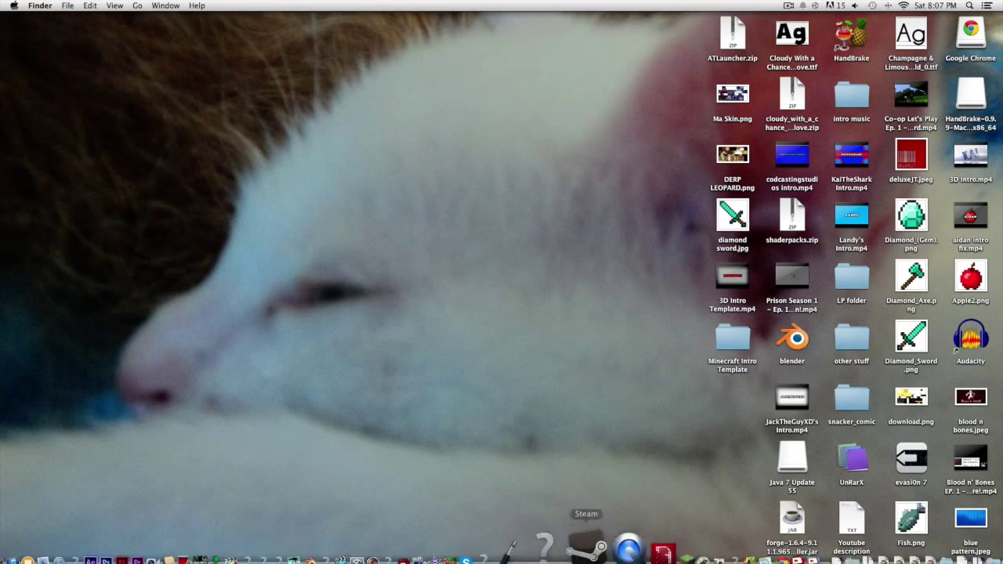
- Make a series of drags across the Finder desktop
left_click_drag(432, 174, 360, 370)
left_click_drag(256, 343, 201, 261)
left_click_drag(262, 249, 473, 284)
left_click_drag(382, 345, 262, 416)
left_click_drag(207, 276, 86, 177)
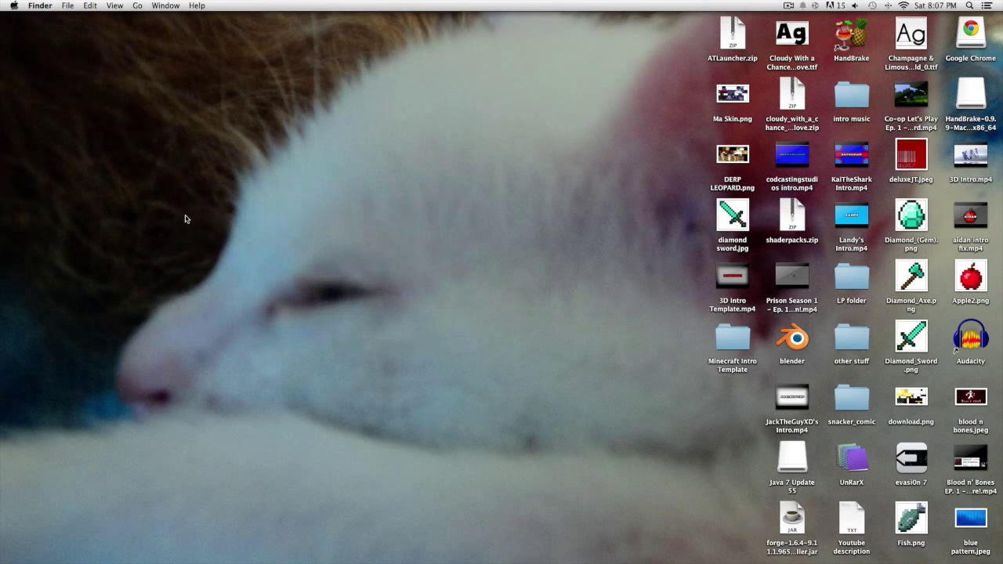
left_click_drag(186, 217, 481, 402)
left_click_drag(487, 401, 276, 349)
left_click_drag(412, 252, 385, 246)
left_click_drag(458, 355, 238, 344)
left_click_drag(240, 307, 737, 200)
left_click_drag(560, 183, 101, 425)
left_click_drag(126, 331, 162, 305)
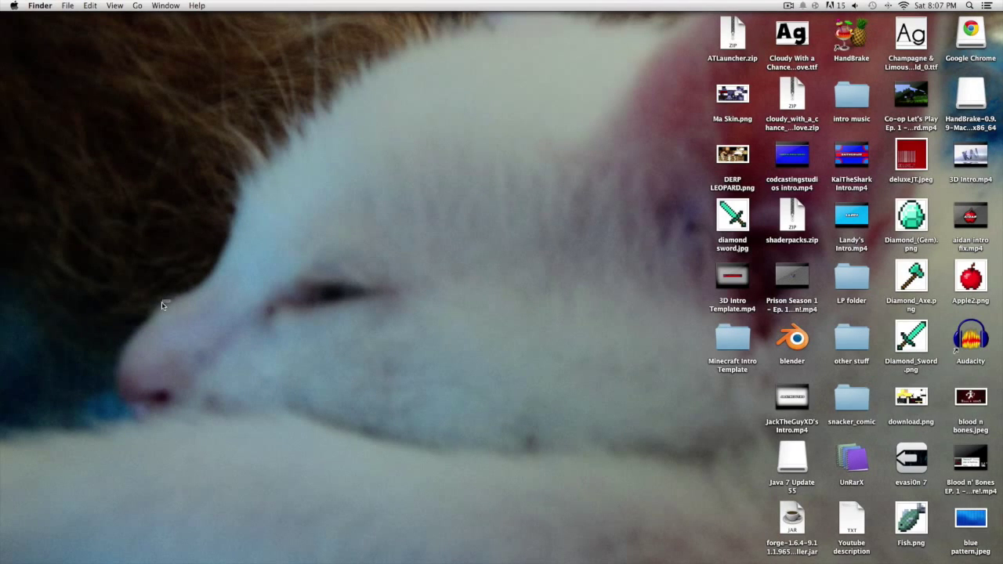